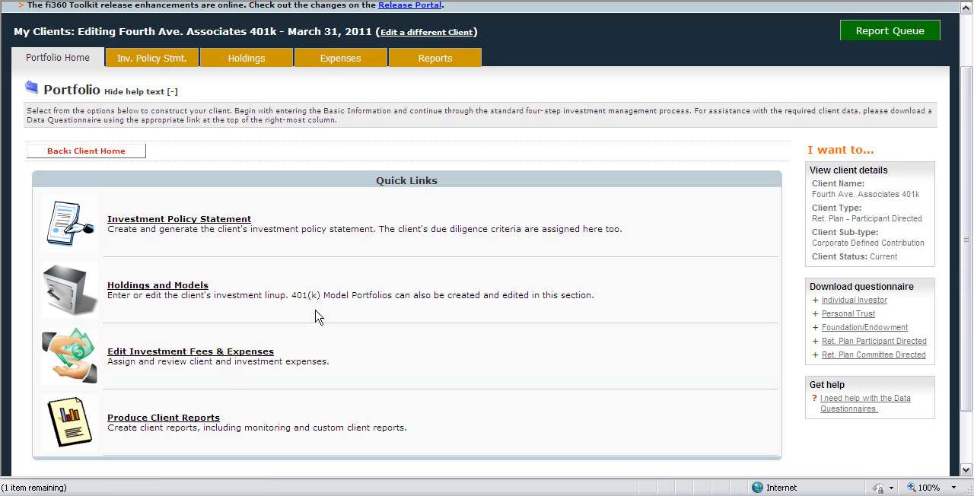
Open the Client (Plan) Level Expenses of the Fourth Ave. Associates 401k client for editing.
click(351, 61)
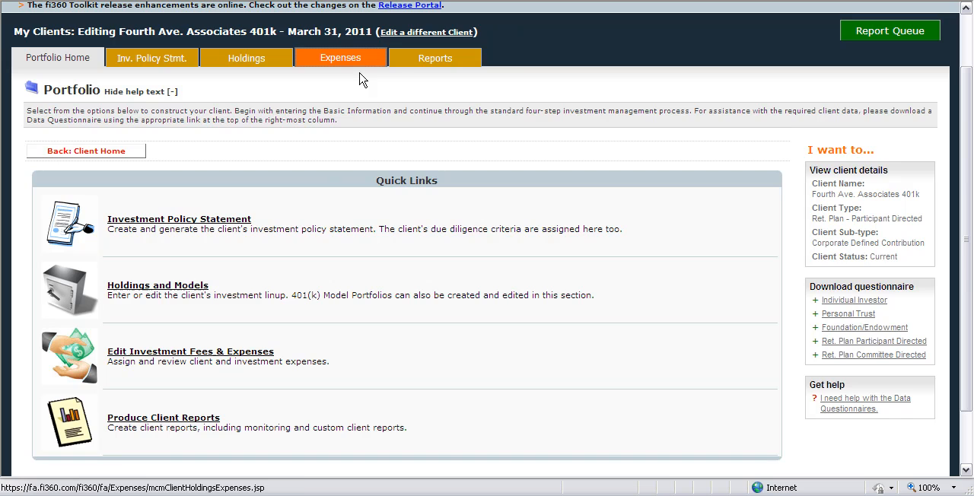
scroll(283, 266, down, 3)
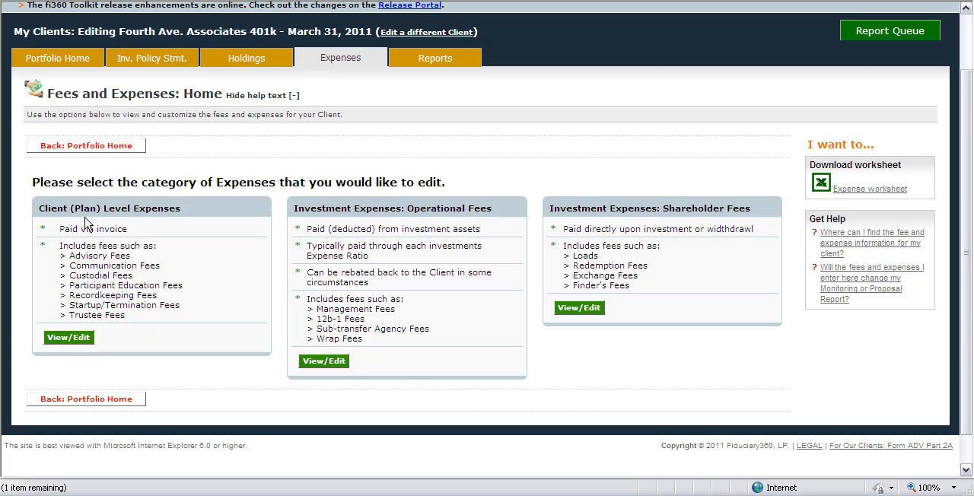
click(66, 338)
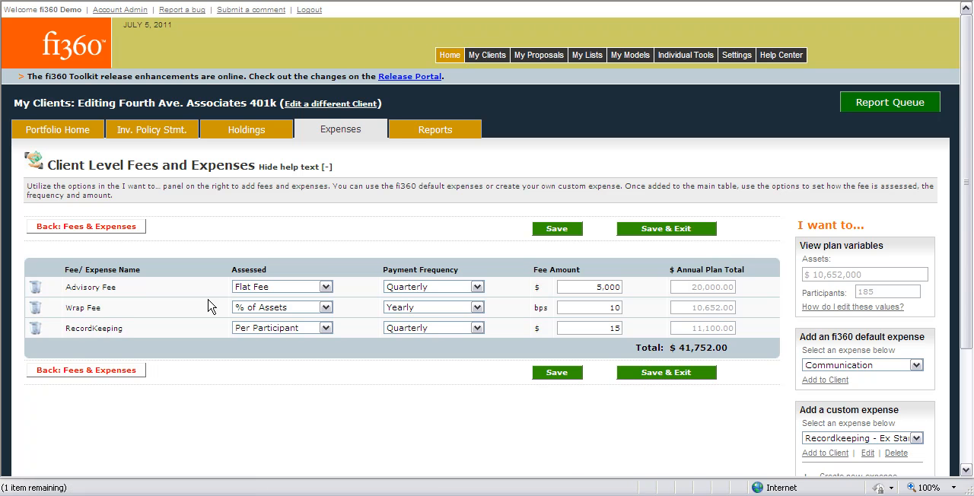
scroll(207, 293, down, 2)
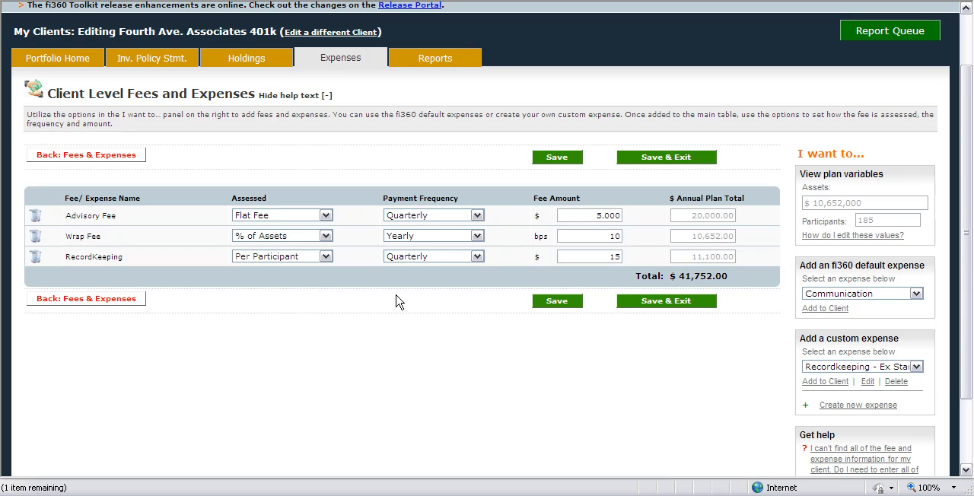
Add the fi360 default expense Participant Education to the client's expense table.
click(892, 297)
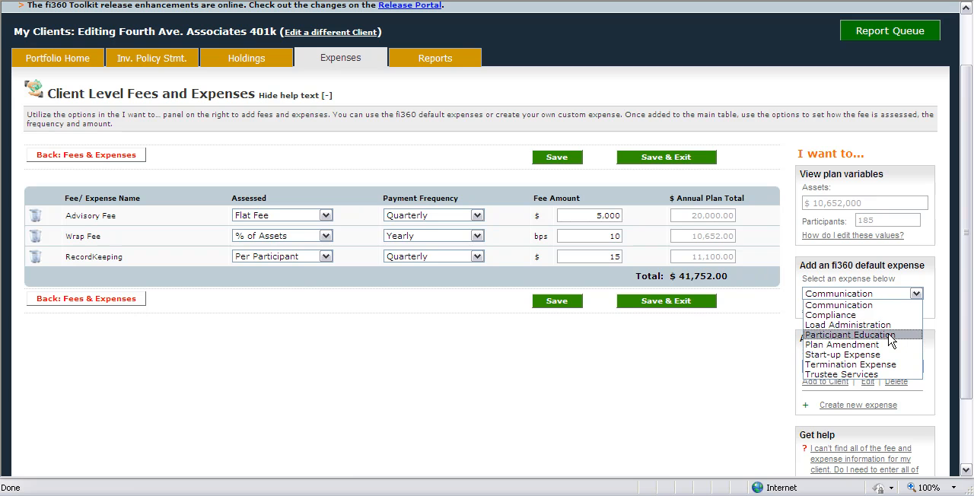
click(891, 336)
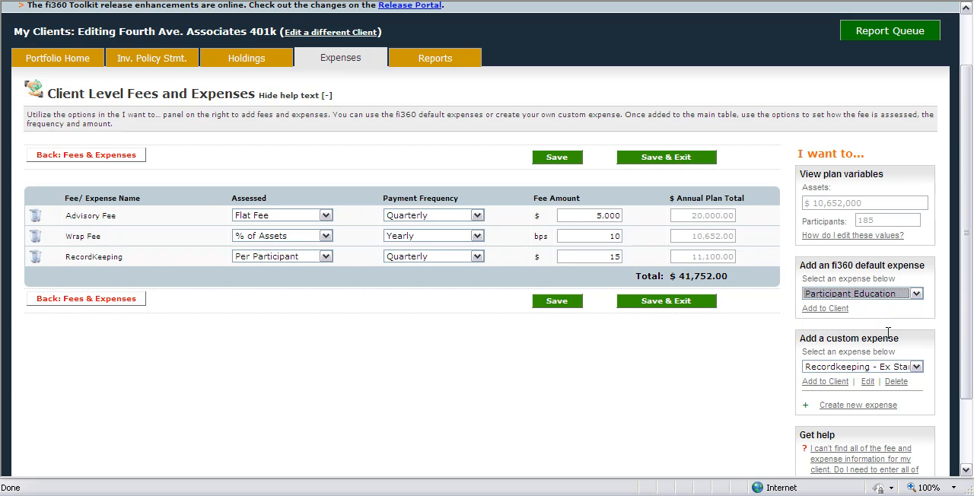
click(837, 313)
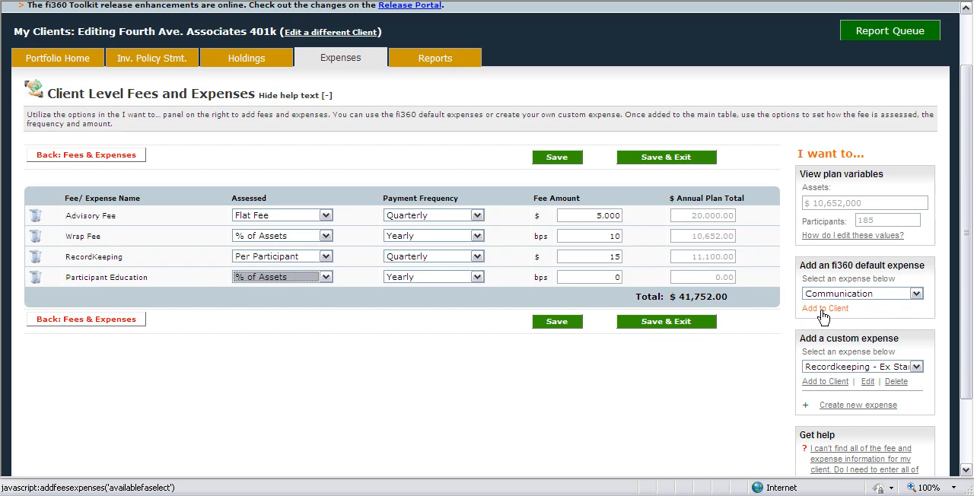
Create a new custom expense called Custom Fee with Broker as the party being paid, and save it.
scroll(784, 316, down, 2)
click(853, 296)
click(806, 317)
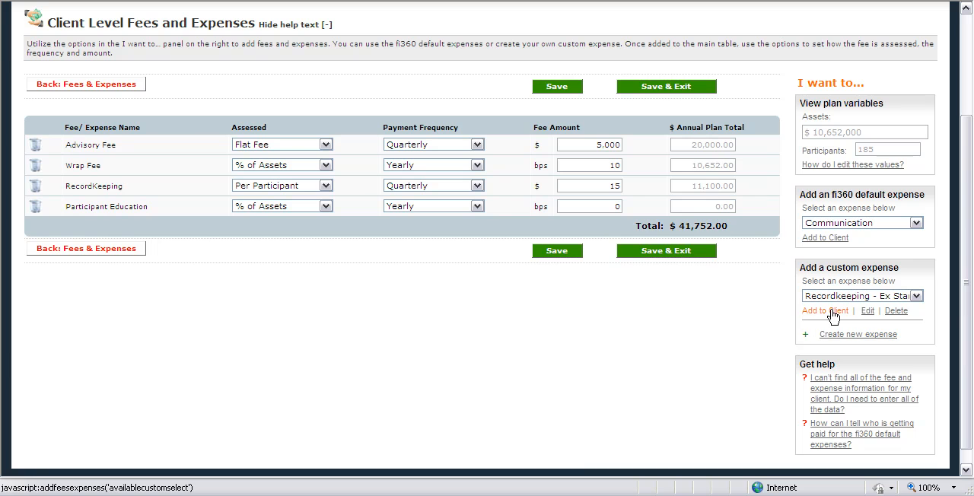
click(873, 335)
scroll(626, 254, up, 3)
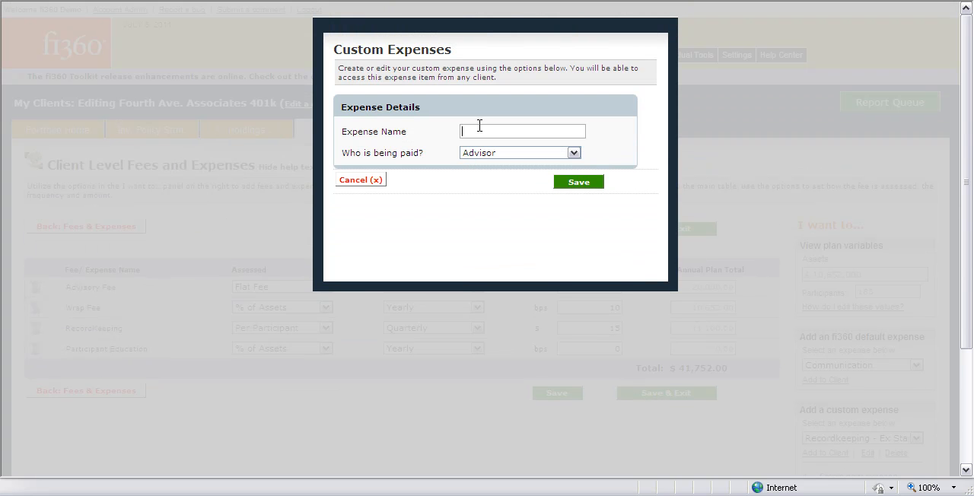
text(Custom Fee)
click(498, 155)
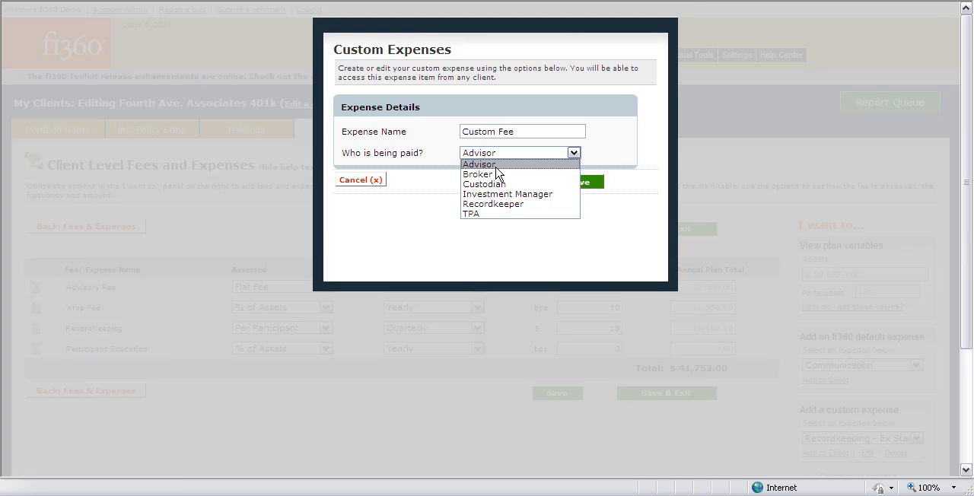
click(497, 176)
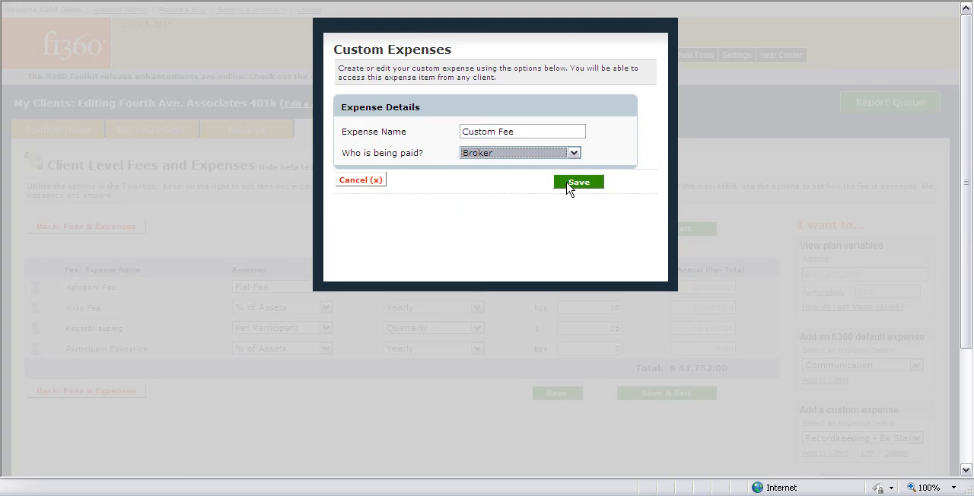
click(578, 183)
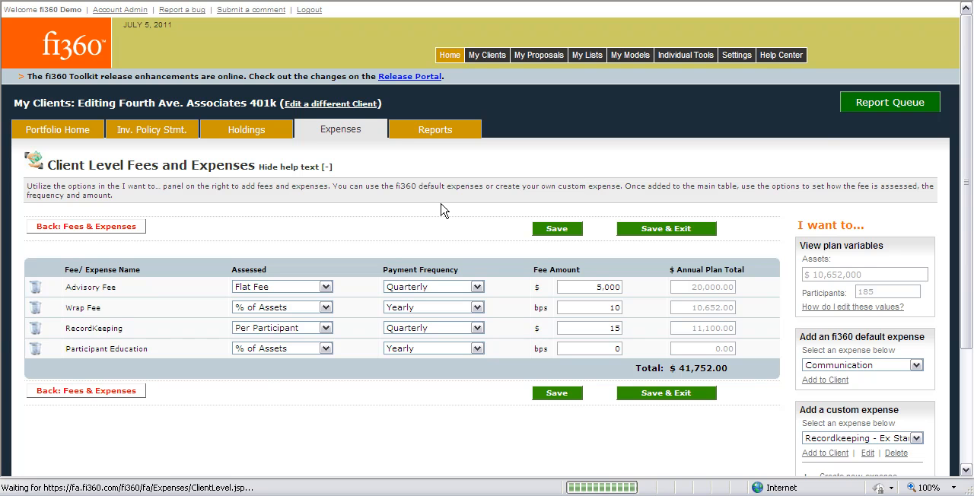
Add the custom expense Custom Fee to the client's expense table.
scroll(434, 210, down, 4)
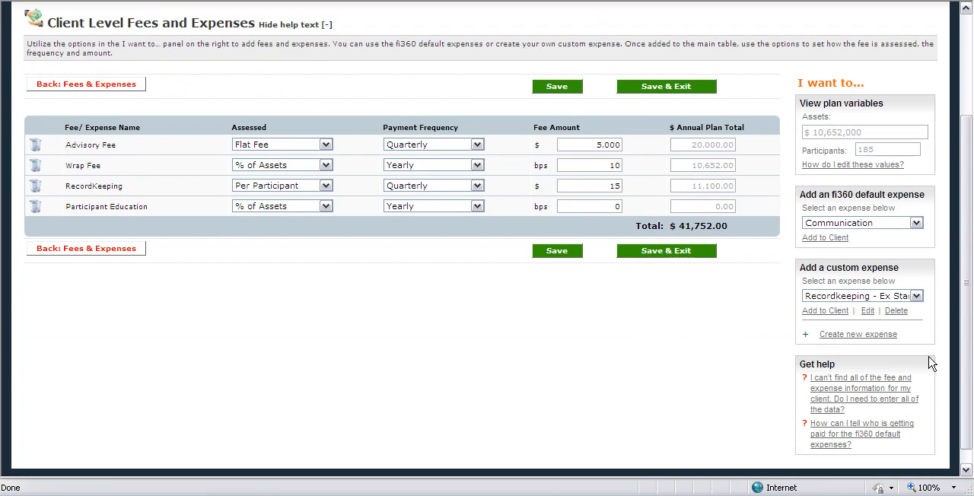
click(864, 296)
click(844, 305)
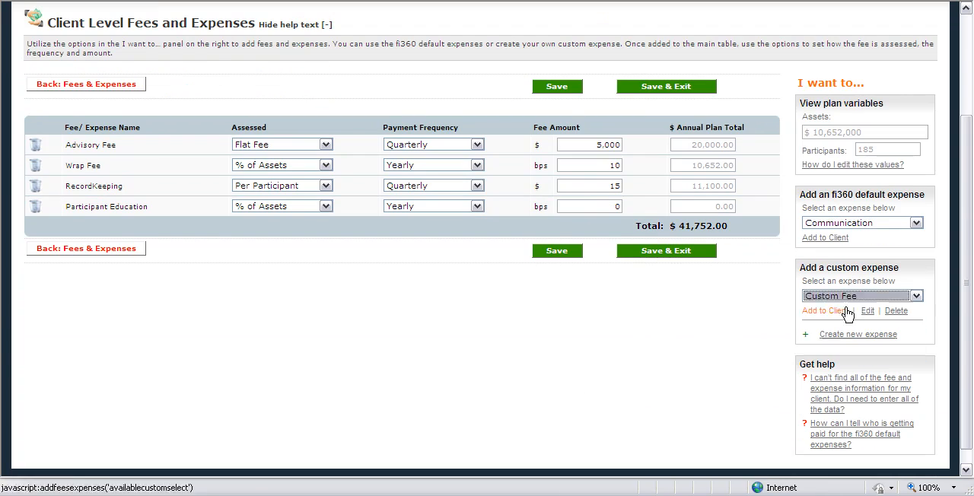
click(827, 311)
scroll(240, 309, up, 2)
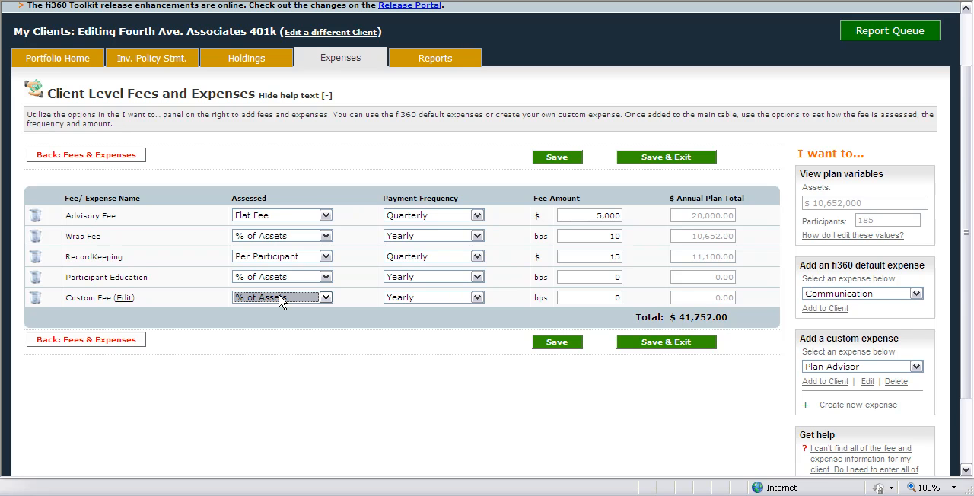
Set the Advisory Fee to % of Assets, paid Yearly, at 4 bps, and save and exit the client-level expenses.
click(322, 216)
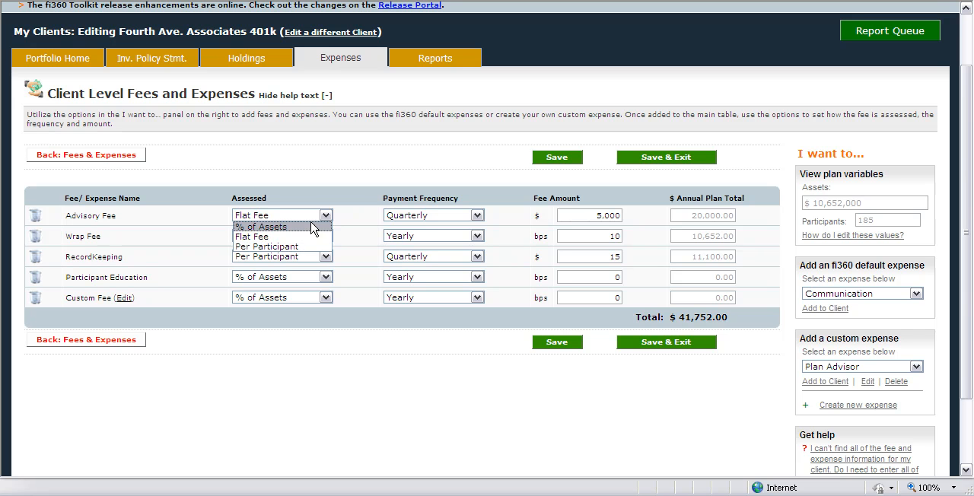
click(316, 227)
click(449, 220)
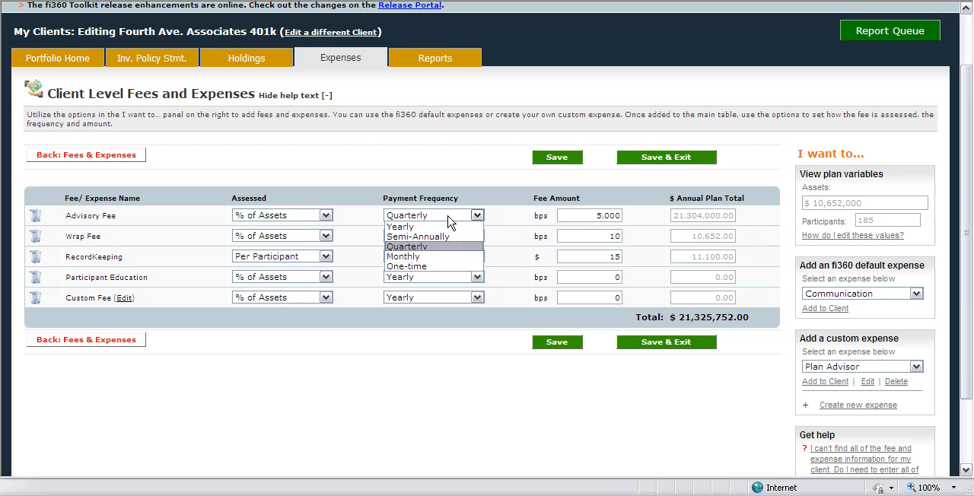
click(449, 227)
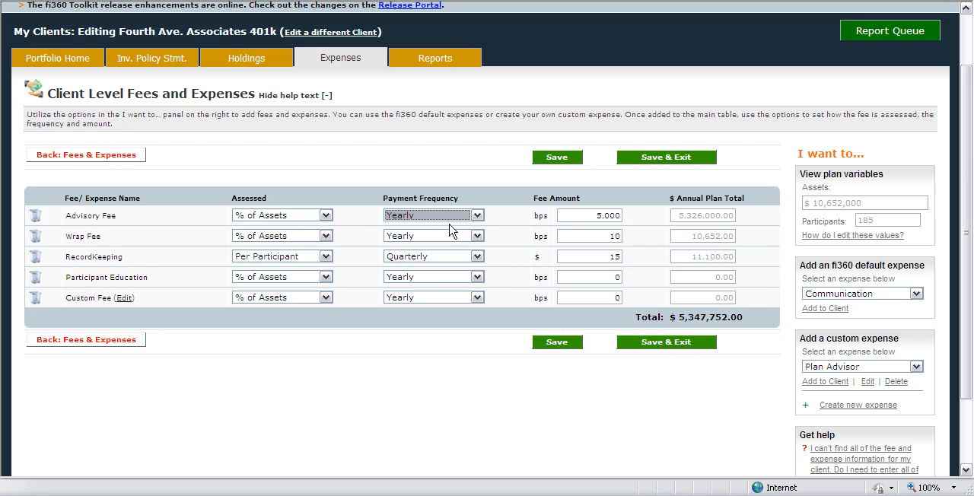
drag(590, 215, 621, 214)
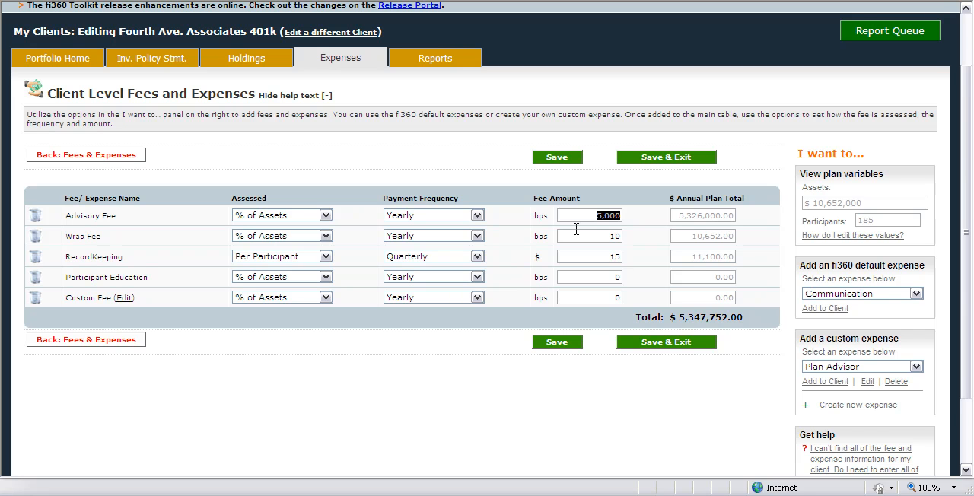
text(4)
key(Tab)
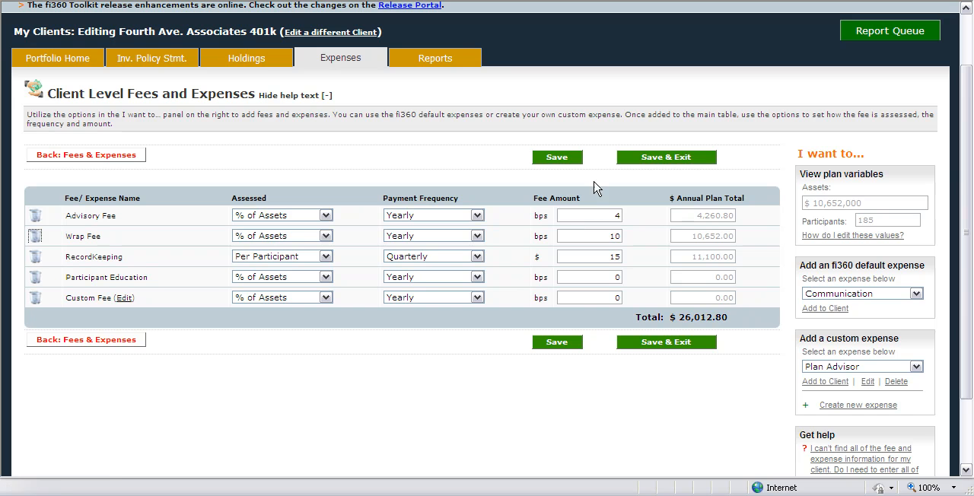
click(647, 159)
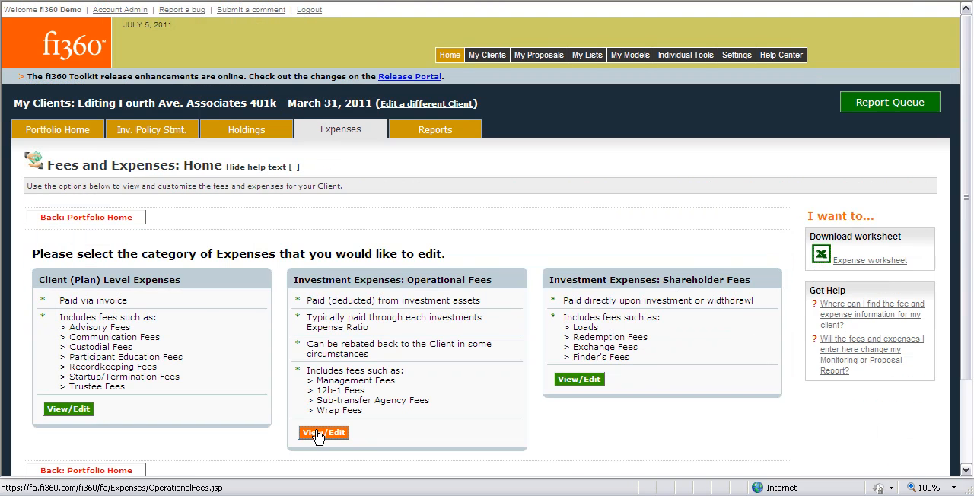
Open the investment Operational Fees and review the table of revenue sharing components.
click(317, 434)
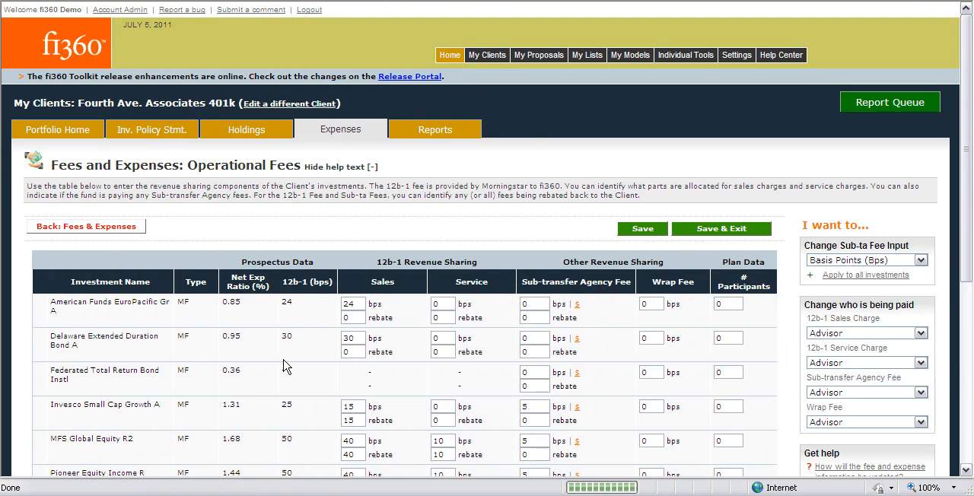
scroll(312, 346, down, 1)
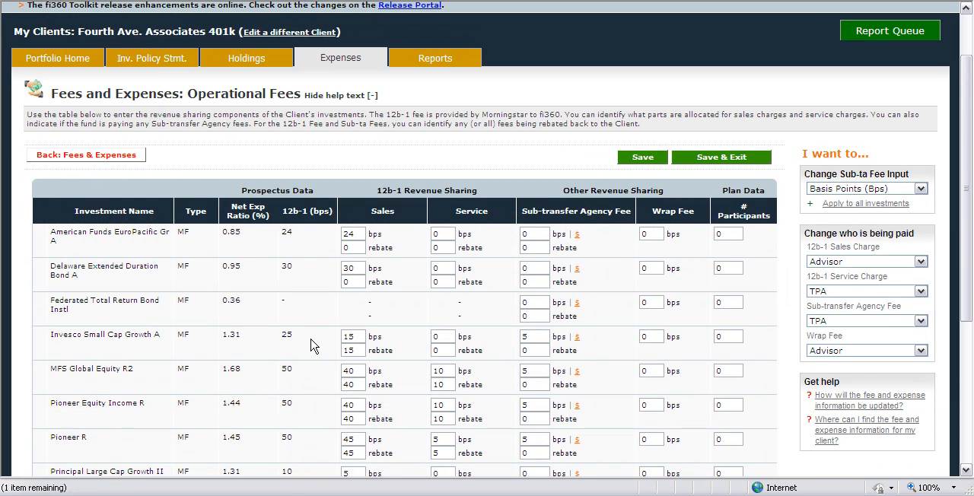
scroll(312, 346, up, 1)
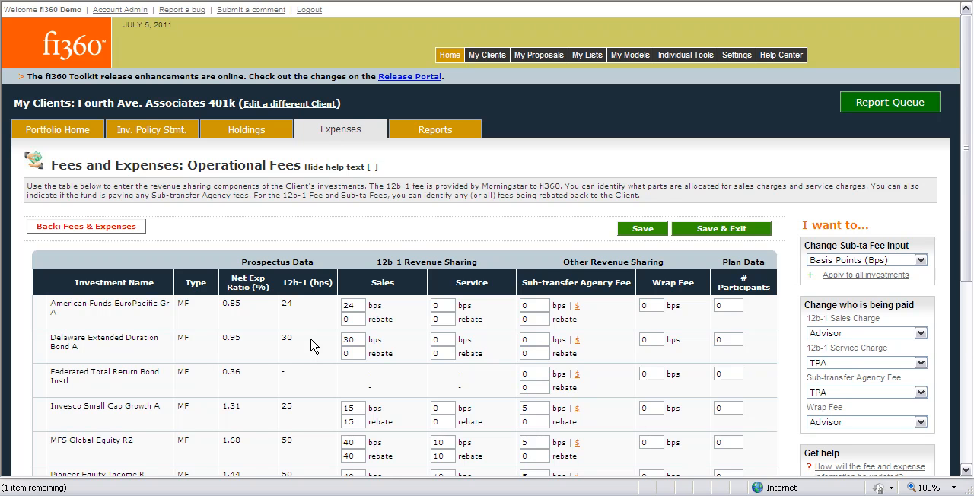
click(246, 131)
Split the 12b-1 fee of American Funds EuroPacific Gr A into 20 bps sales and 2 bps service.
drag(359, 306, 345, 306)
text(20)
click(448, 305)
text(2)
Enter a 10 bps sub-transfer agency fee and a 10 bps wrap fee for American Funds EuroPacific Gr A.
click(526, 305)
text(10)
click(645, 305)
text(10)
Switch the EuroPacific sub-transfer agency fee to dollars, enter 10 participants, and set the fee to $1.50.
click(576, 306)
click(719, 306)
text(10)
click(528, 306)
text(1.50)
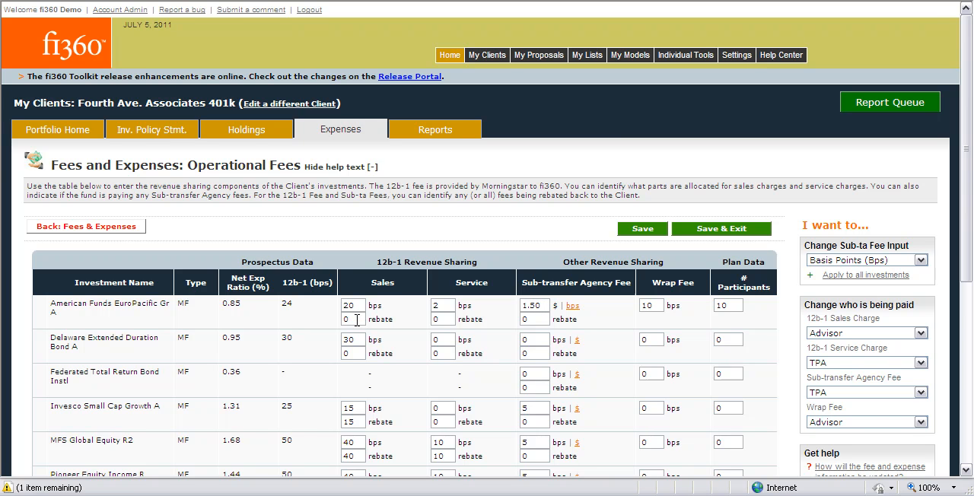
Set the 12b-1 rebates for American Funds EuroPacific Gr A to 20 for sales and 2 for service.
drag(355, 320, 337, 321)
text(20)
drag(450, 319, 420, 330)
text(2)
click(430, 134)
Change who is being paid to Custodian for the 12b-1 Sales Charge and Broker for the Sub-transfer Agency Fee.
scroll(543, 337, down, 2)
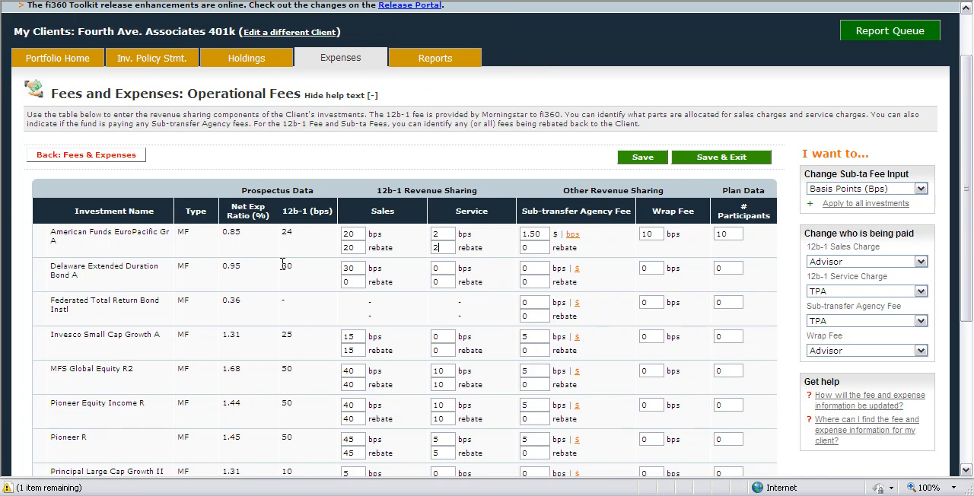
click(884, 262)
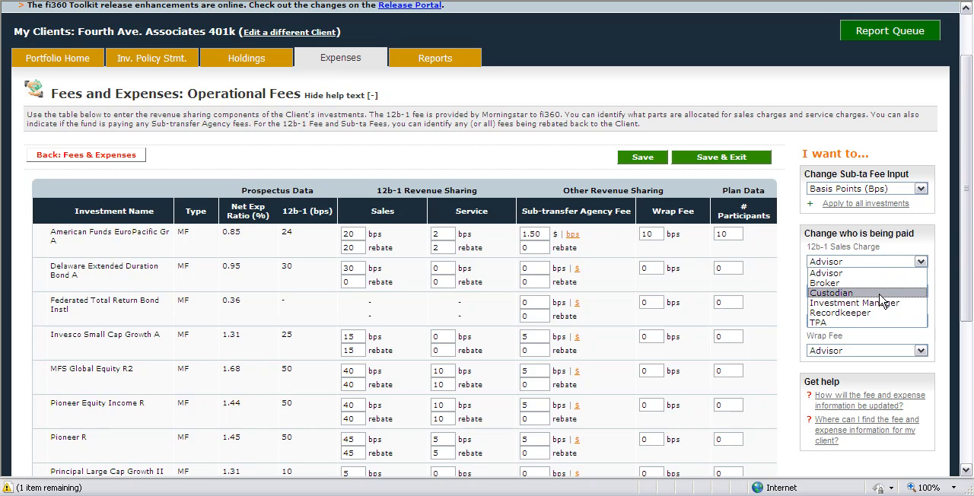
click(883, 293)
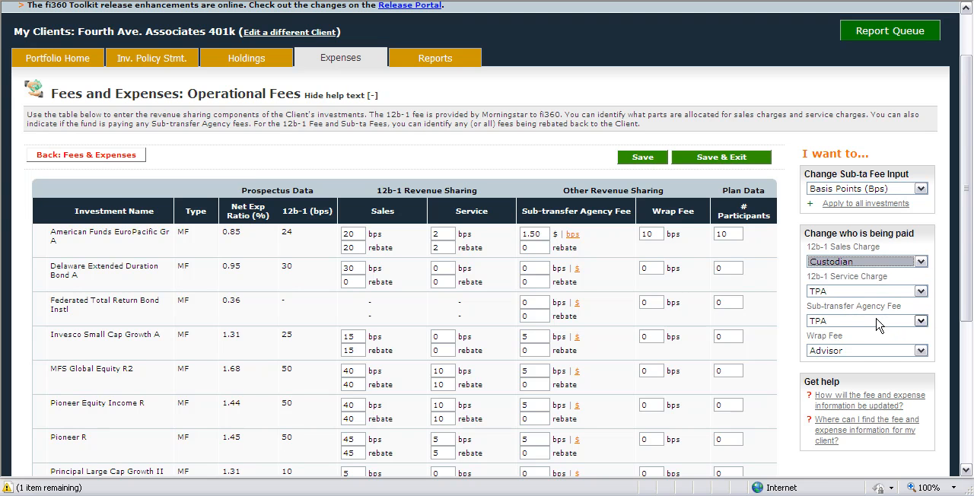
click(879, 321)
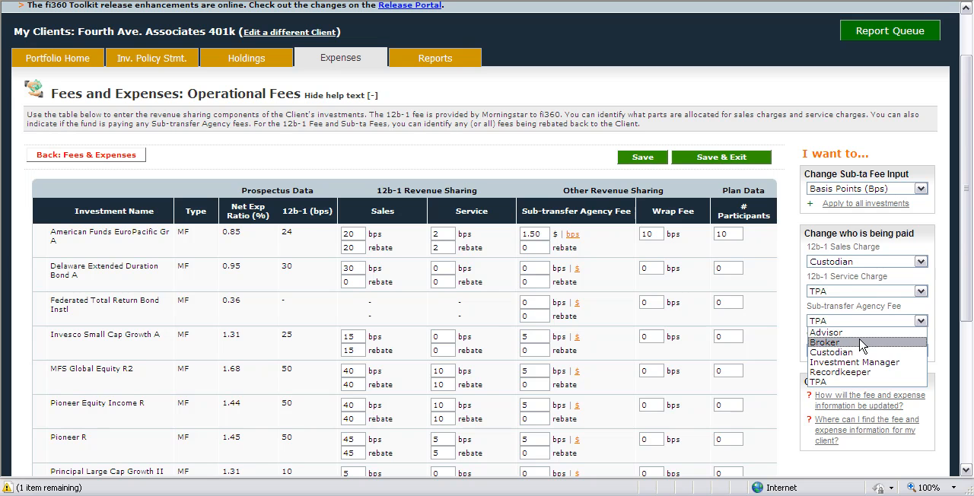
click(862, 342)
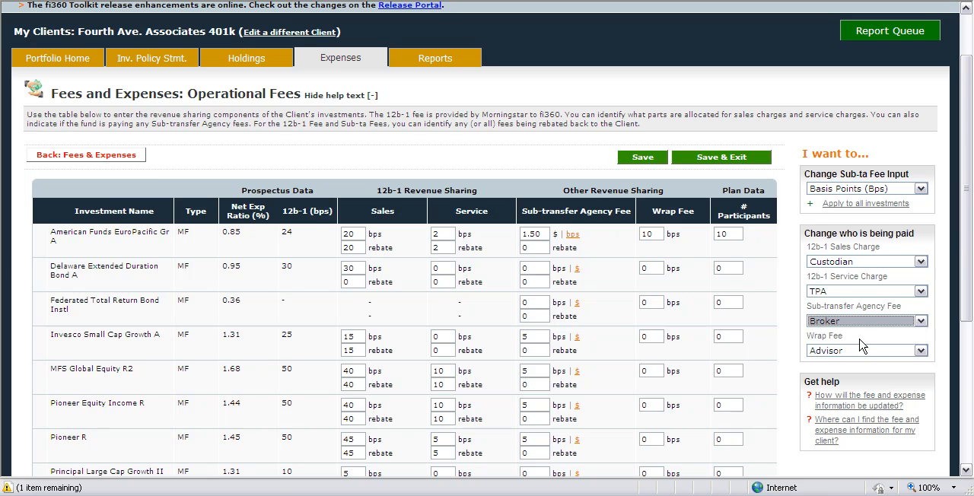
Return to the expense categories to open the investment Shareholder Fees, and set the Finder Fee payee to Broker.
click(133, 156)
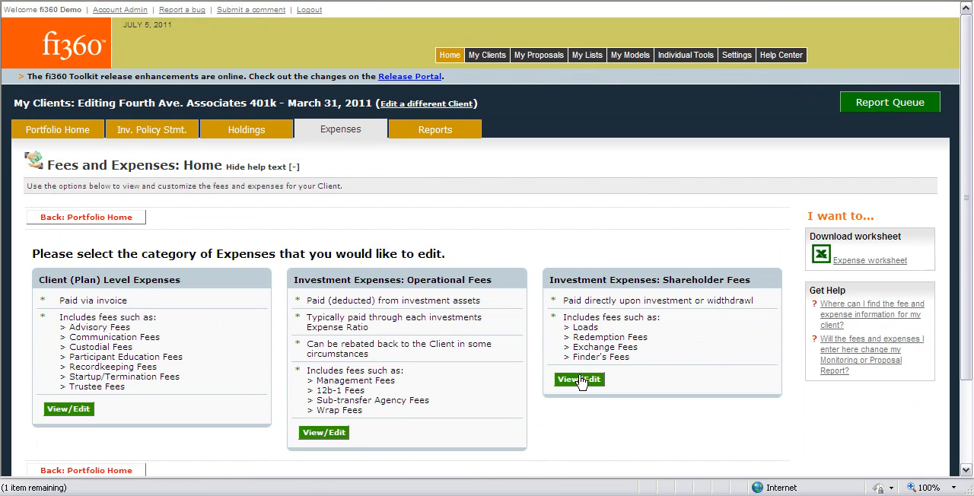
click(578, 380)
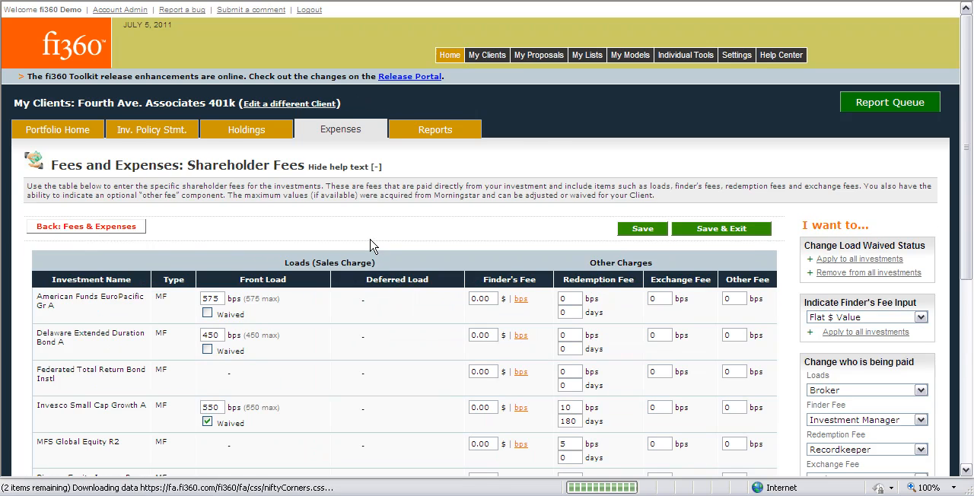
scroll(370, 245, down, 2)
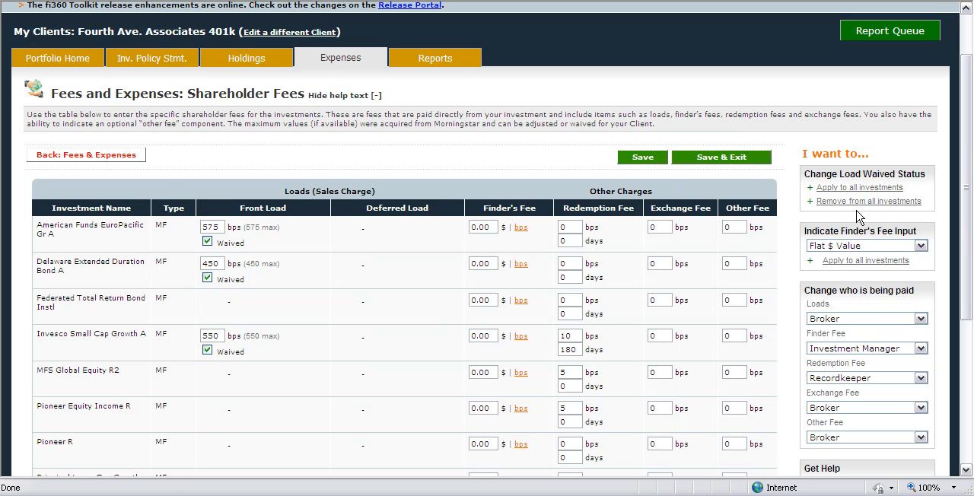
click(882, 348)
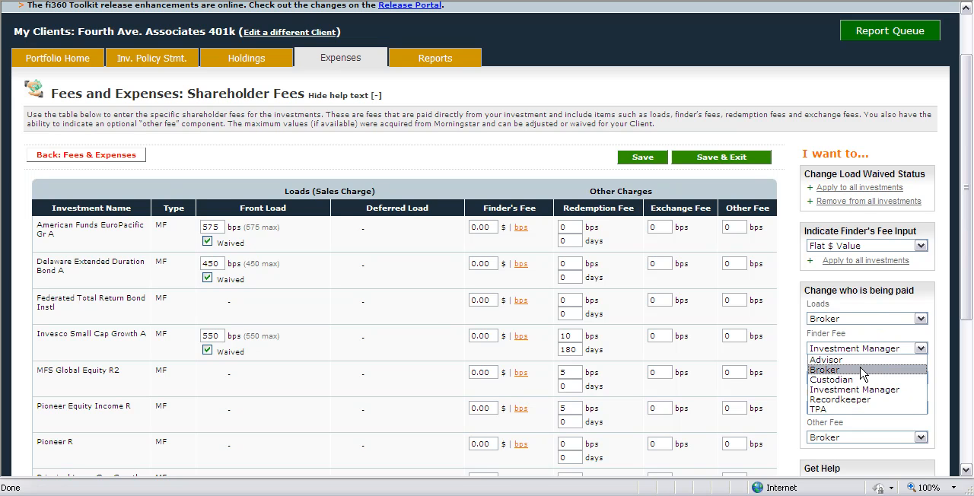
click(863, 371)
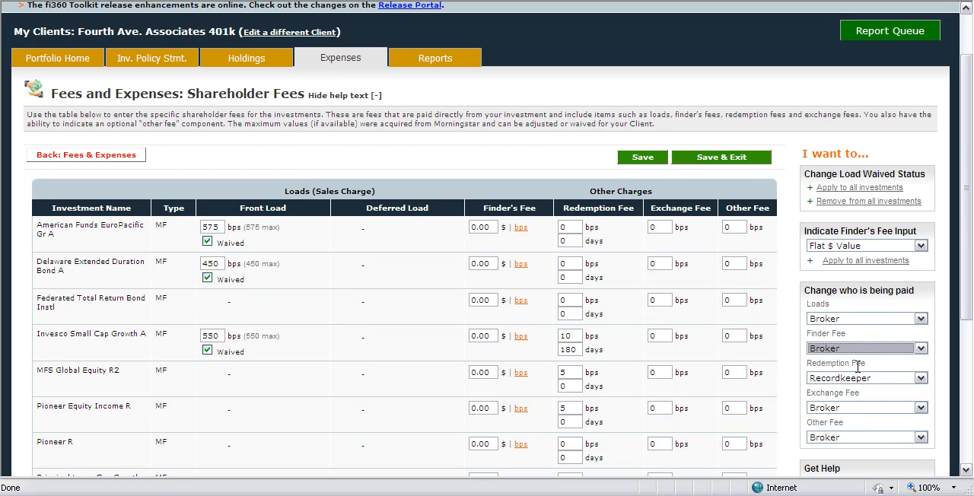